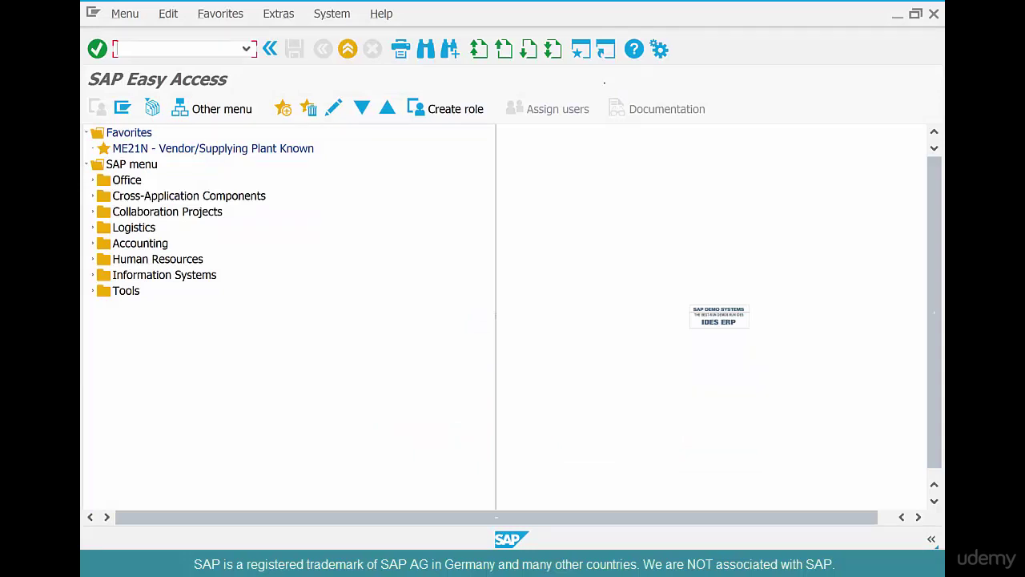
# Step: Start MM01 for material ELECSERV-01 with industry sector 1 Retail and material type NLAG
pyautogui.write('mm01')
pyautogui.press('Return')
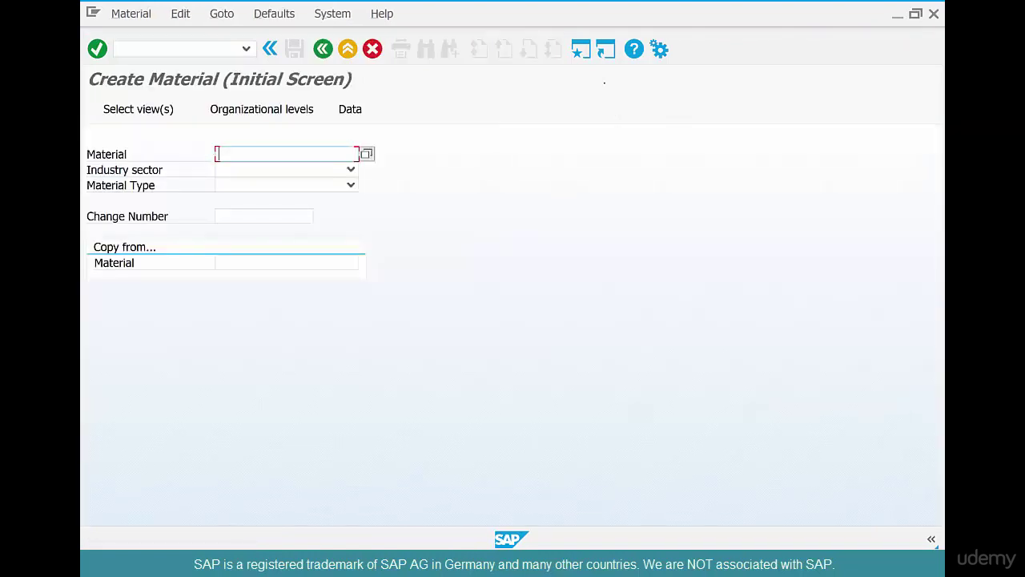
pyautogui.write('elecserv-01')
pyautogui.press('Tab')
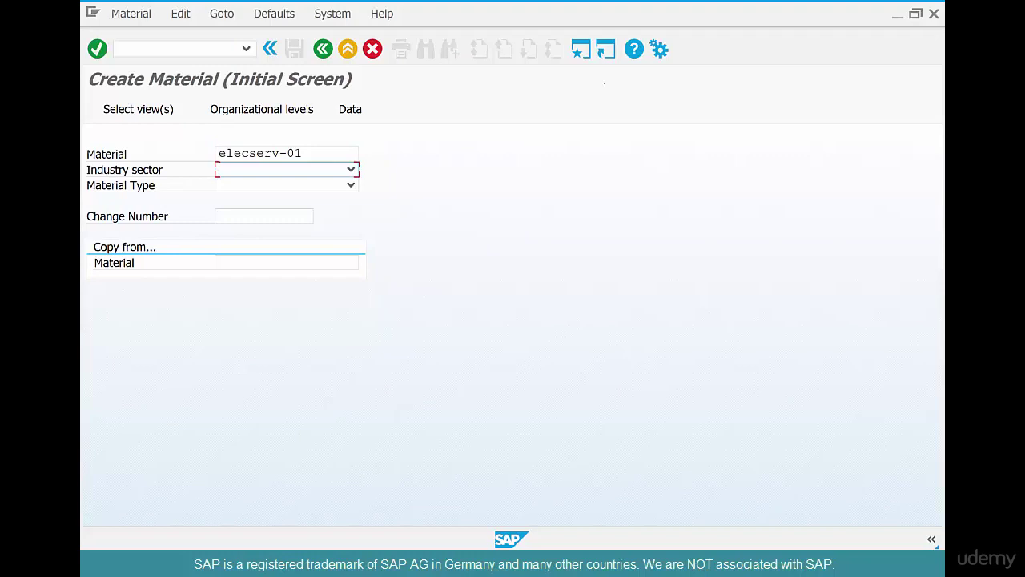
pyautogui.press('1')
pyautogui.press('Tab')
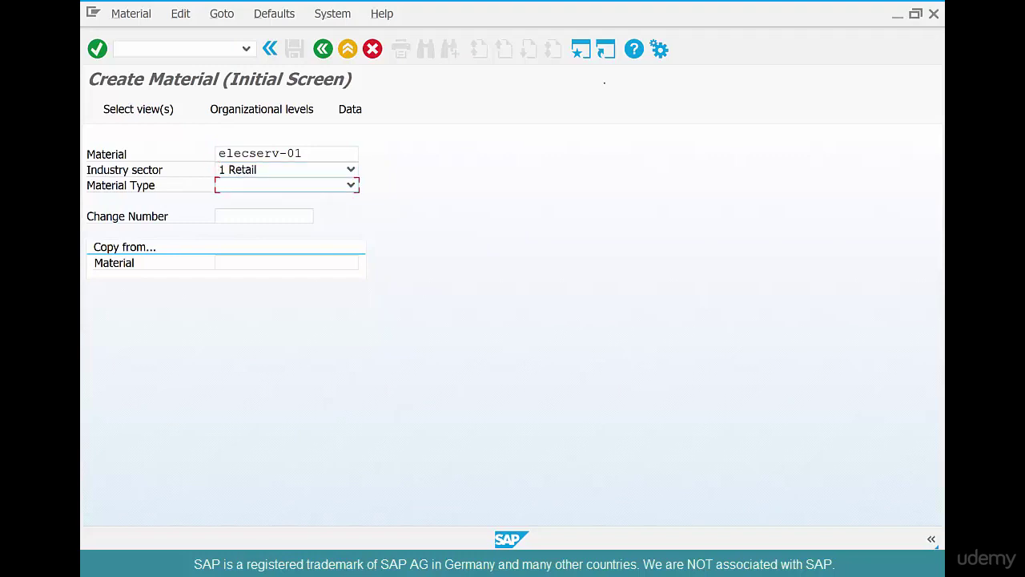
pyautogui.press('n')
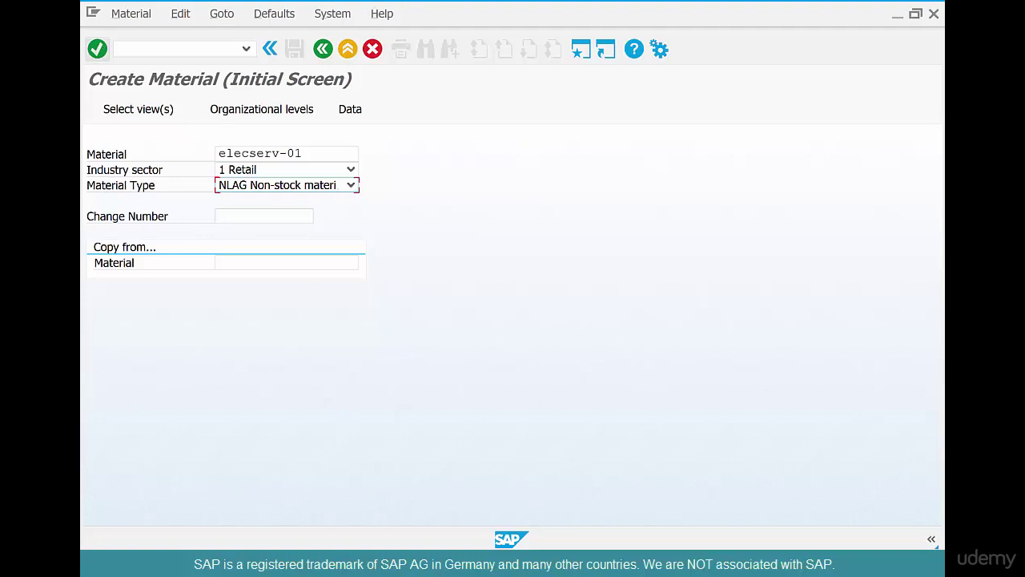
pyautogui.click(96, 49)
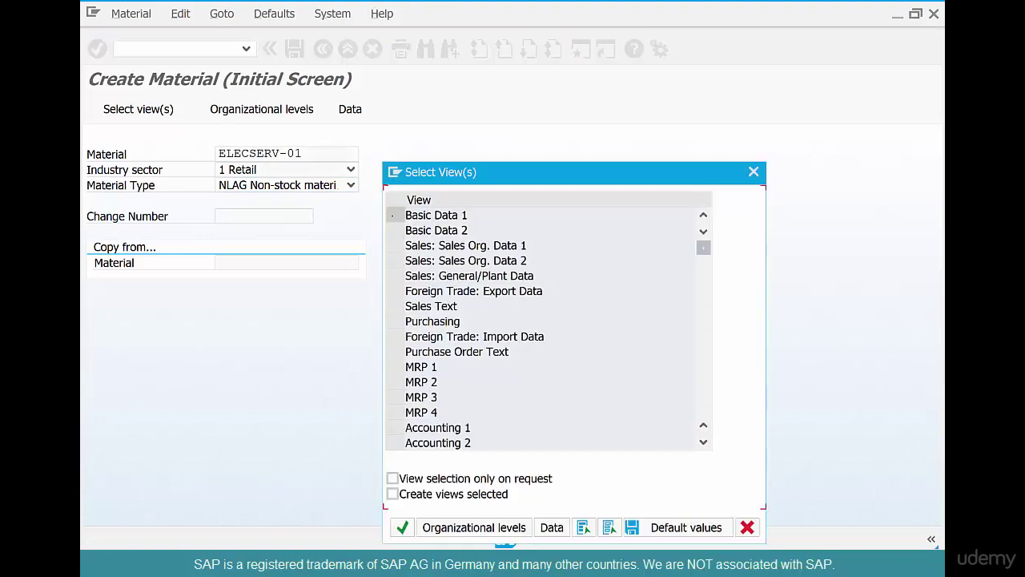
# Step: Select the Basic Data 1, Purchasing and Accounting 1 views and enter plant CHI1
pyautogui.click(393, 214)
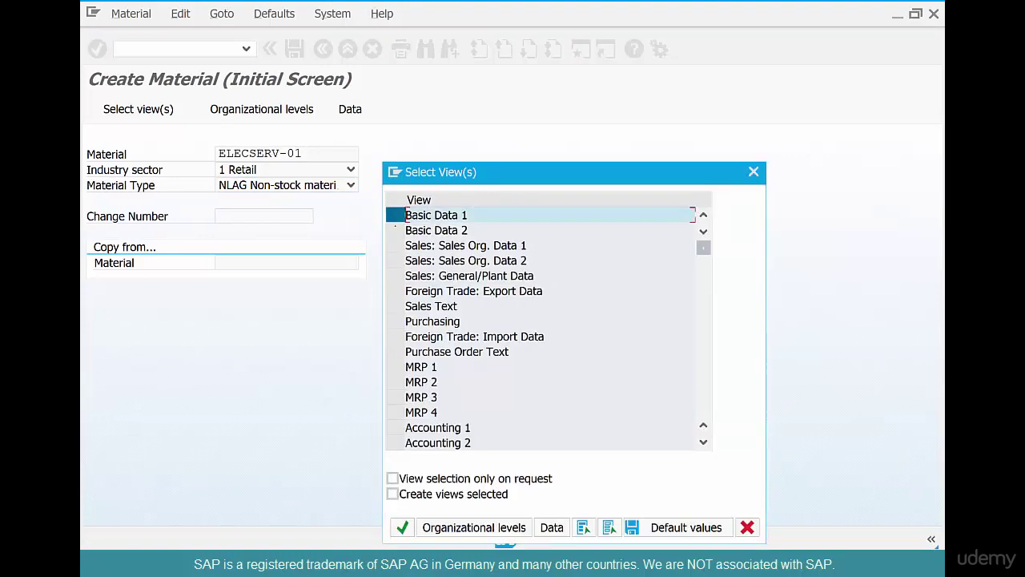
pyautogui.click(392, 321)
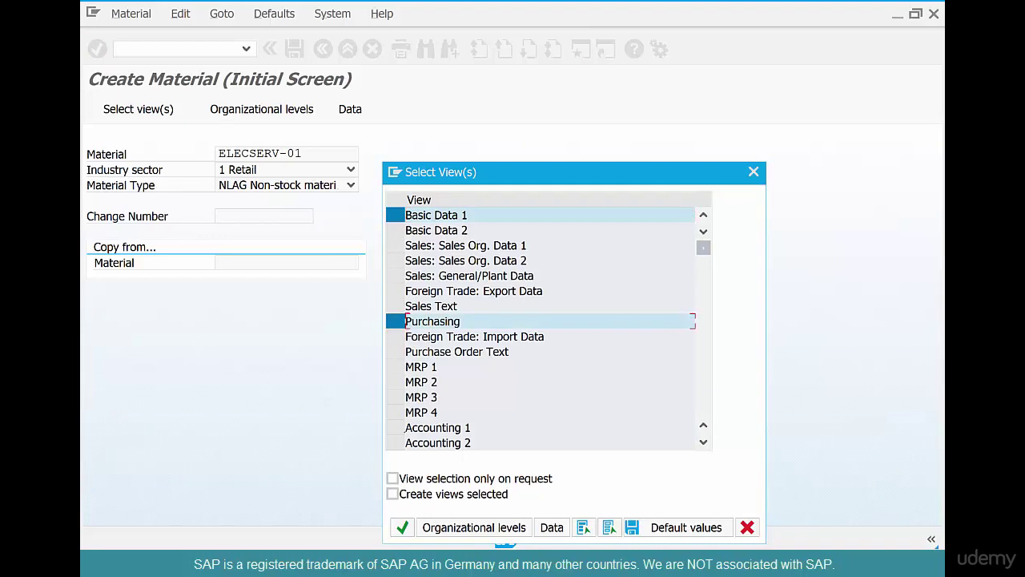
pyautogui.click(394, 428)
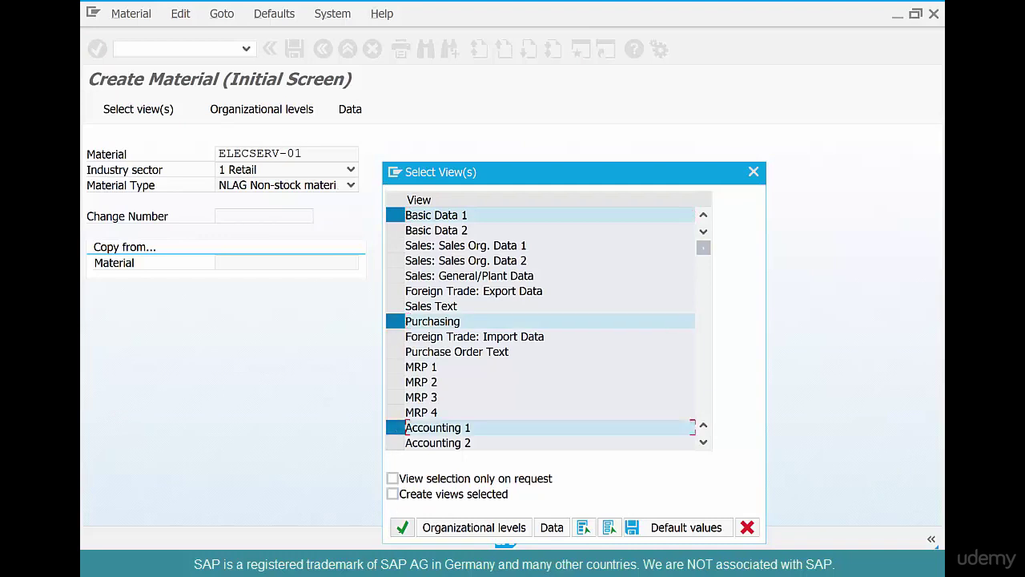
pyautogui.click(402, 527)
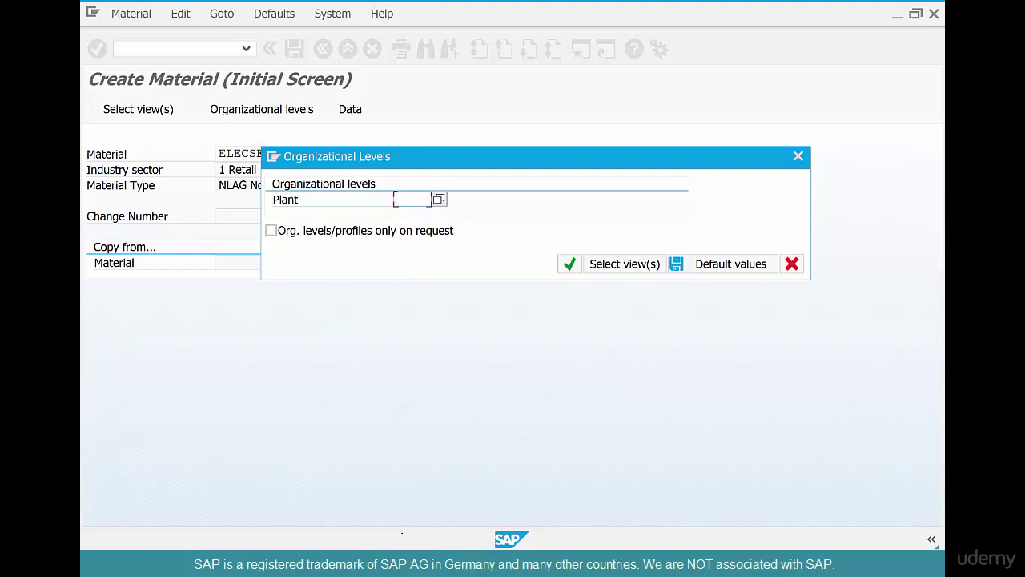
pyautogui.write('chil')
pyautogui.press('Return')
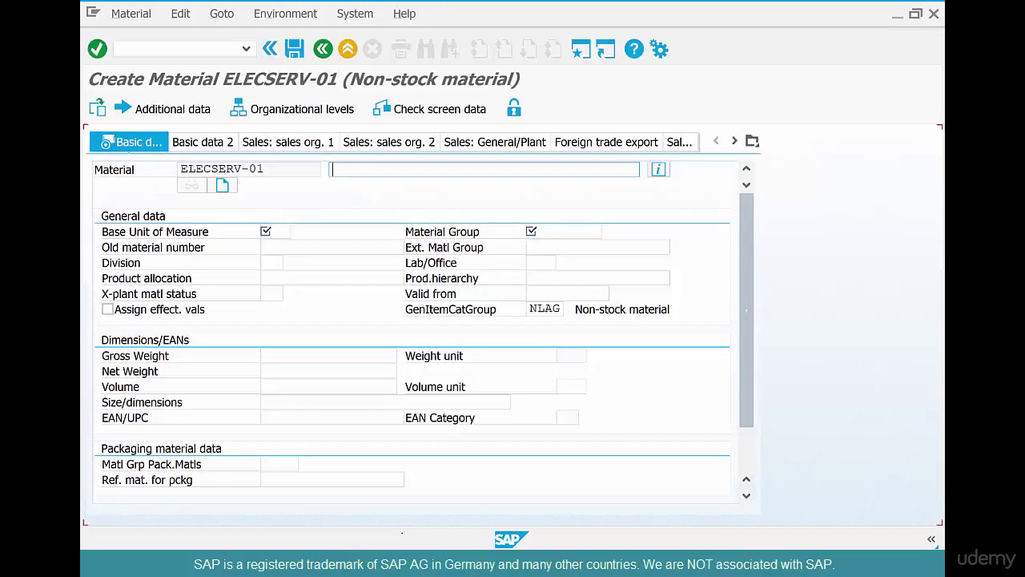
# Step: Enter description 'Electric service', base unit HR and material group 015
pyautogui.write('Electric servi')
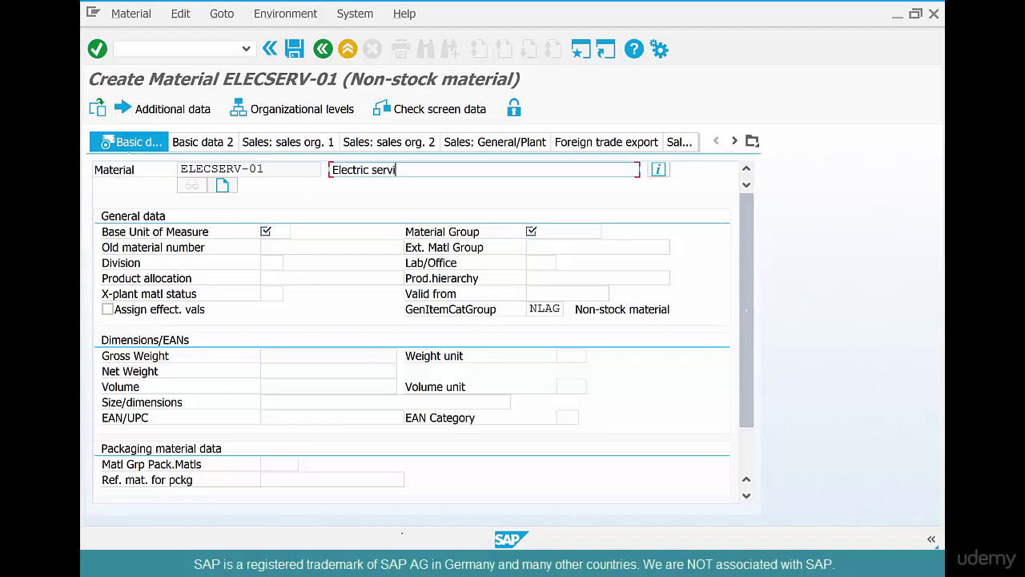
pyautogui.write('ce')
pyautogui.press('Tab')
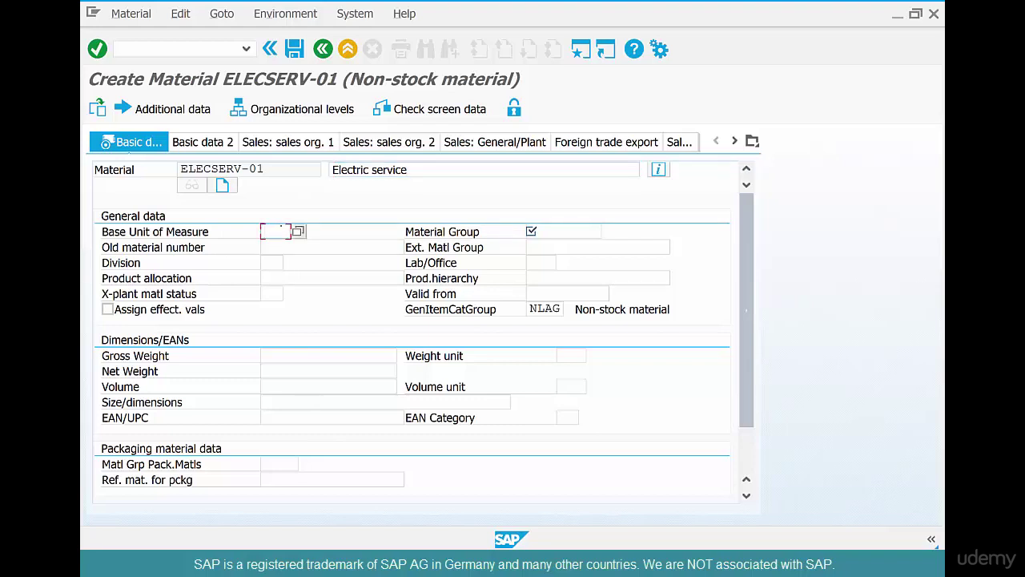
pyautogui.write('hr')
pyautogui.press('Tab')
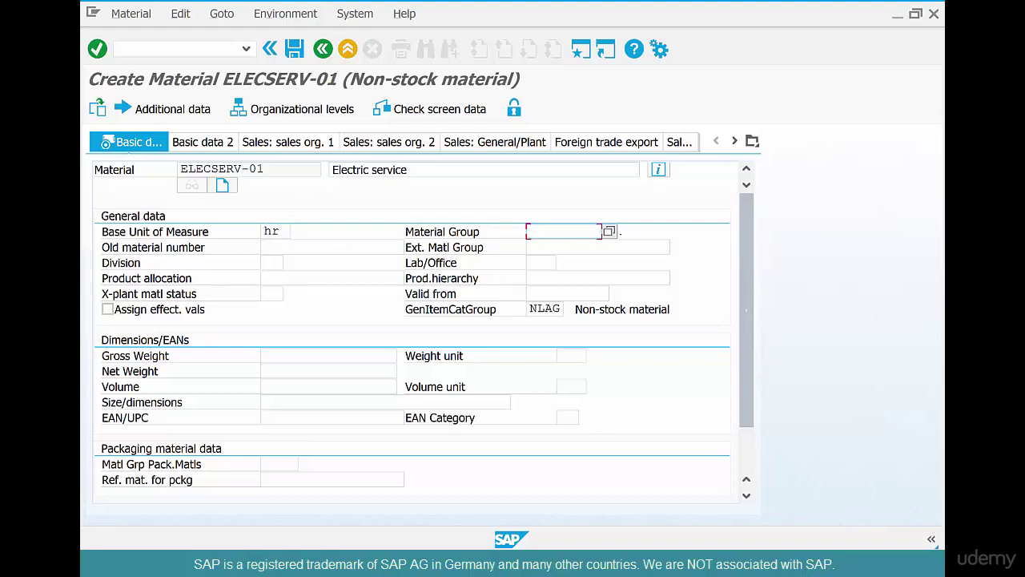
pyautogui.write('015')
pyautogui.press('Return')
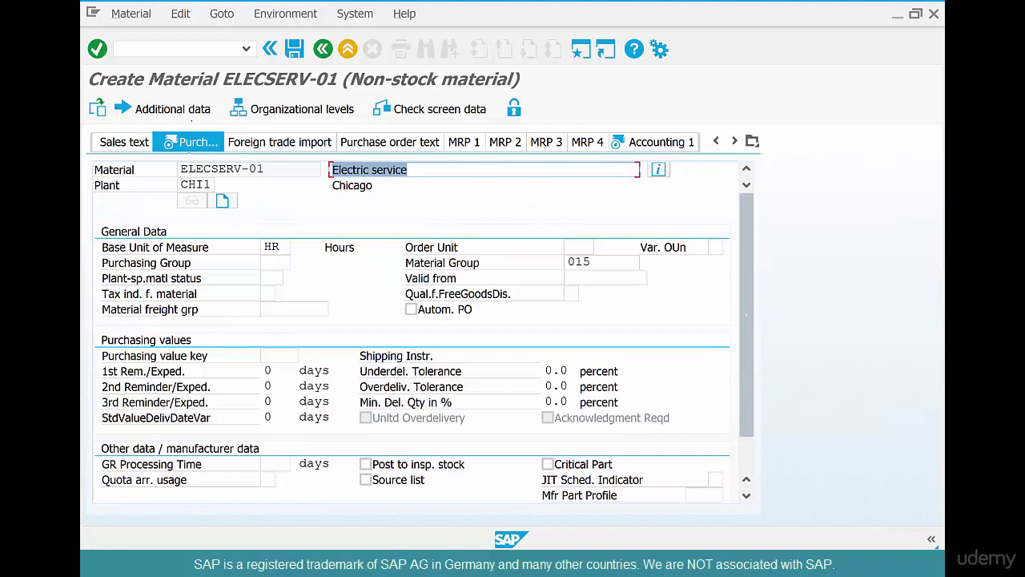
# Step: Fill Accounting 1 with valuation class 0010, price control S and a standard price
pyautogui.press('Return')
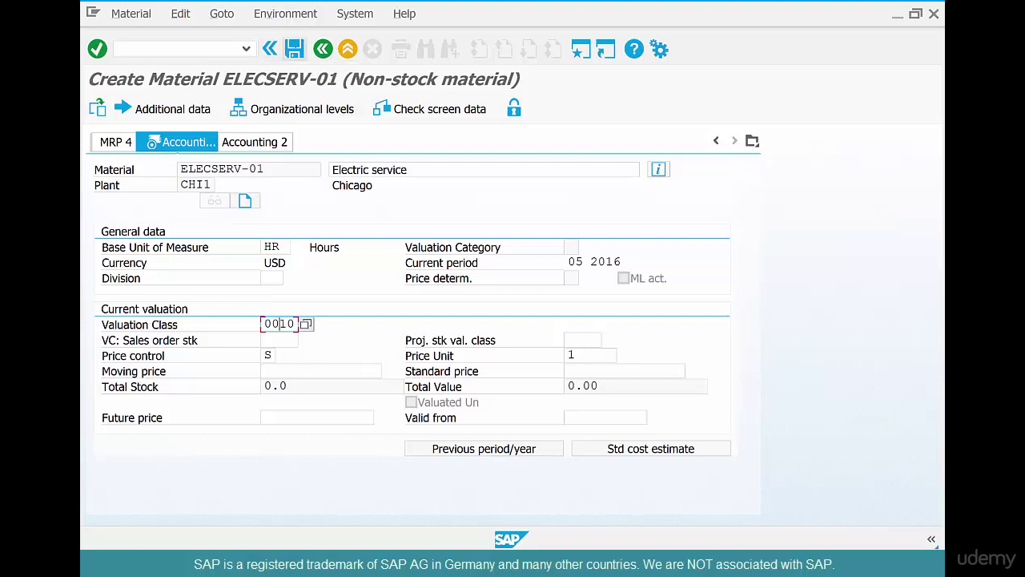
pyautogui.click(267, 355)
pyautogui.press('Return')
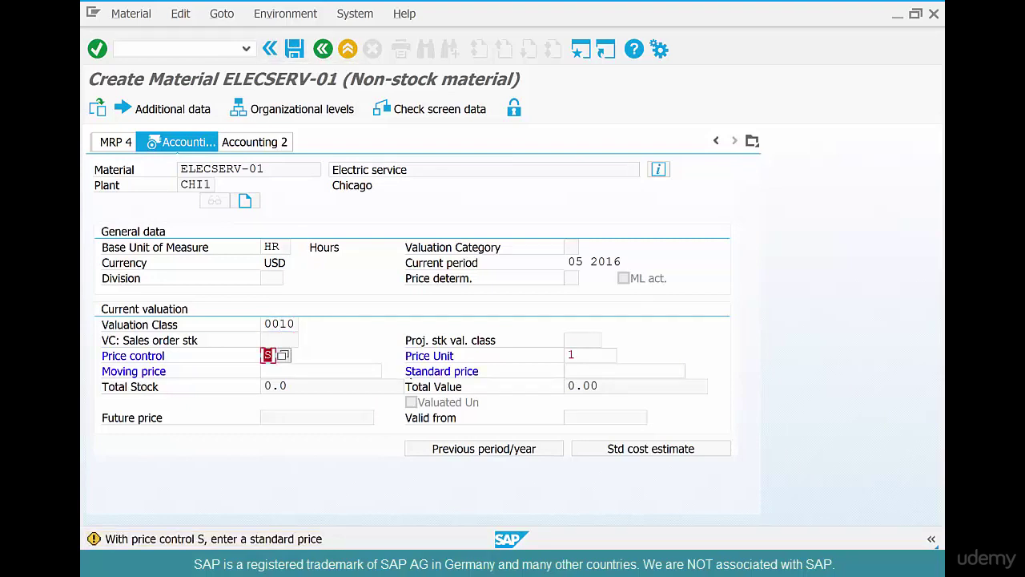
pyautogui.click(576, 371)
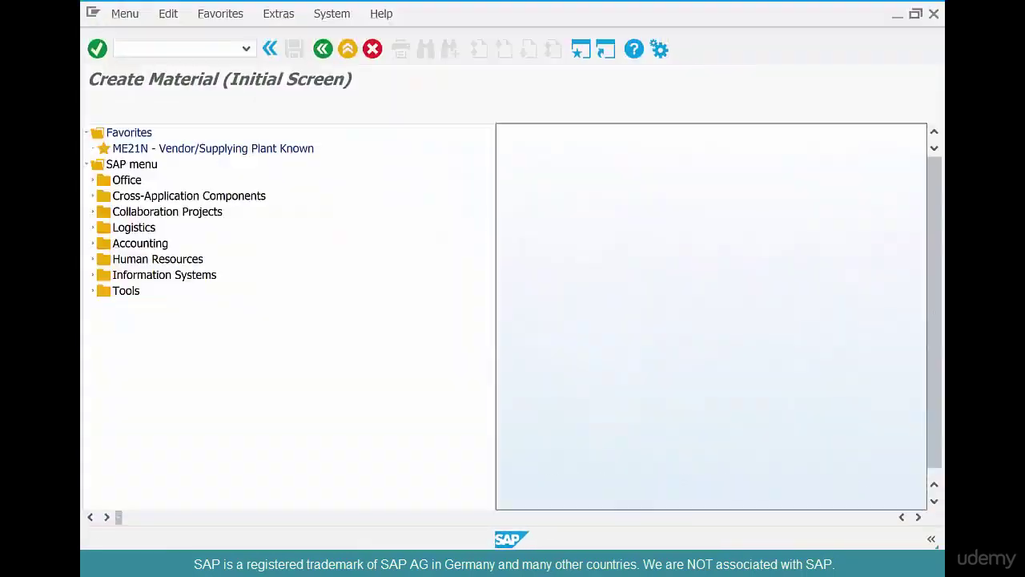
# Step: Open the create purchase order transaction and enter vendor 4001
pyautogui.press('F3')
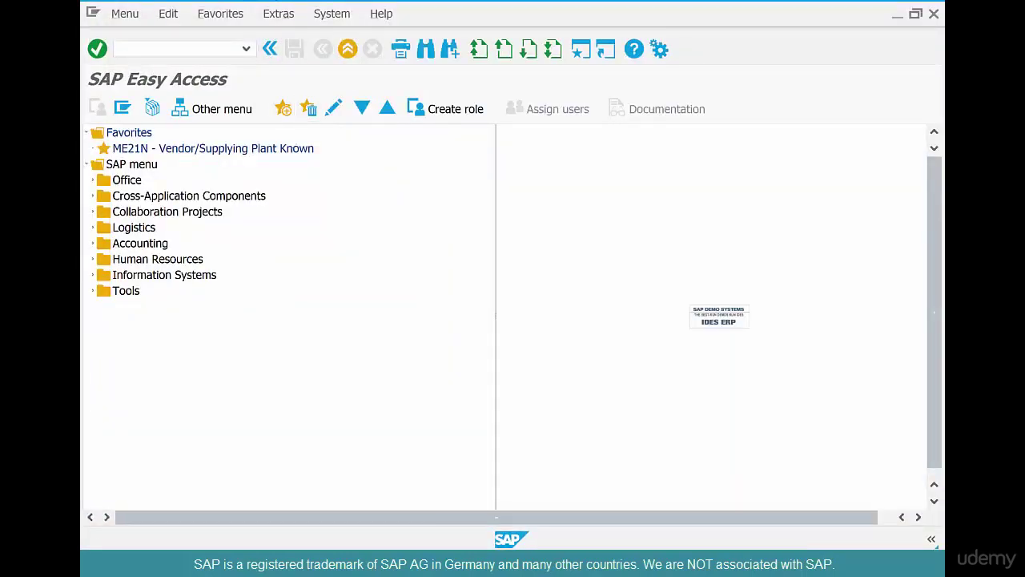
pyautogui.doubleClick(311, 148)
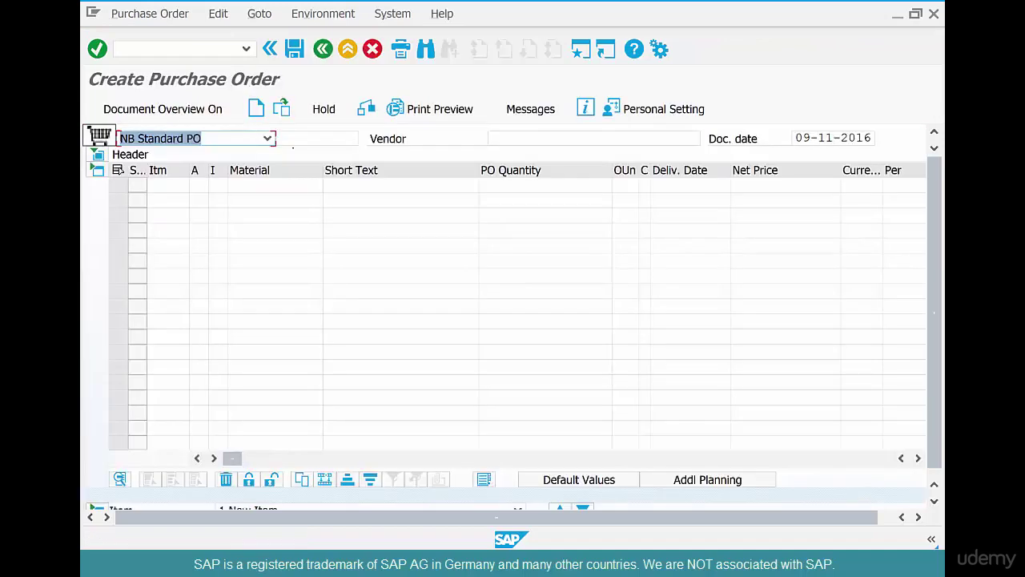
pyautogui.press('Tab')
pyautogui.press('Tab')
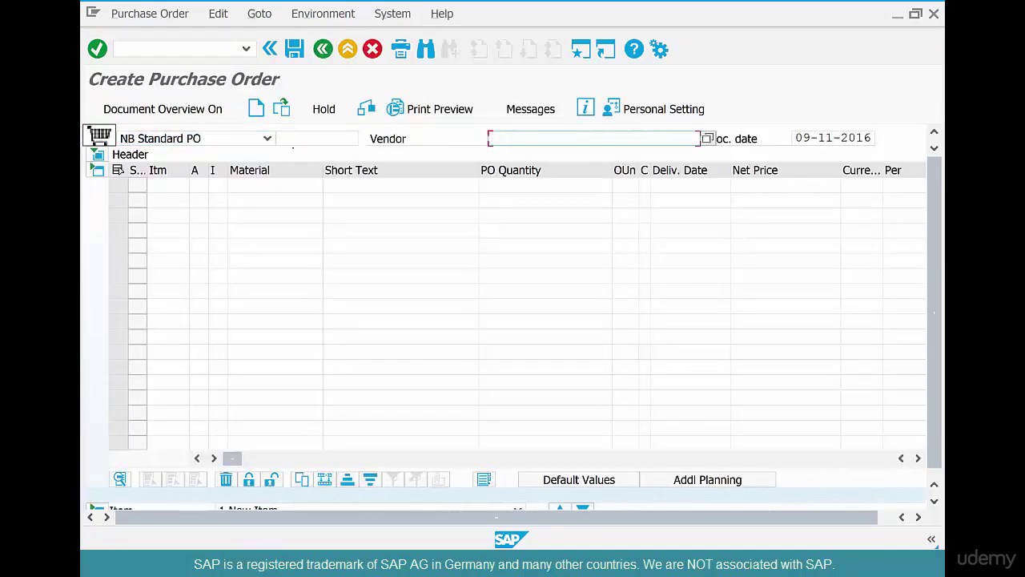
pyautogui.write('4001')
pyautogui.press('Return')
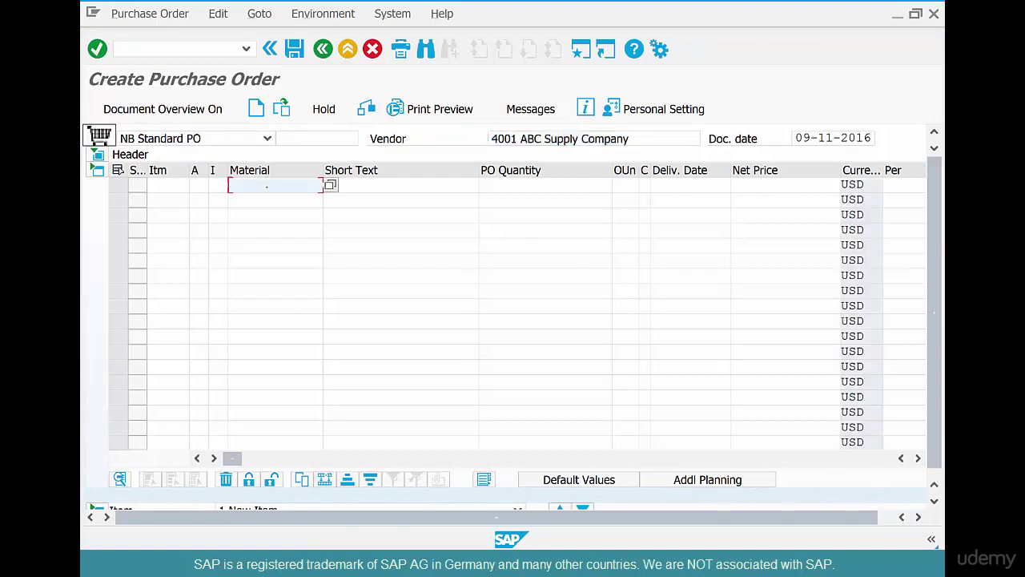
# Step: Add item ELECSERV-01 with a PO quantity of 1
pyautogui.write('elecserv-01')
pyautogui.press('Tab')
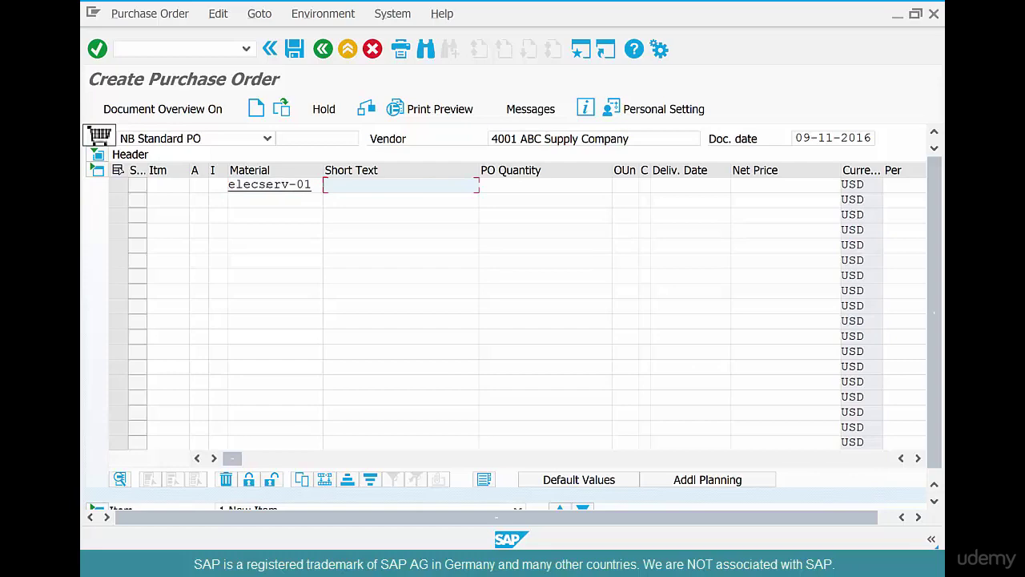
pyautogui.press('Tab')
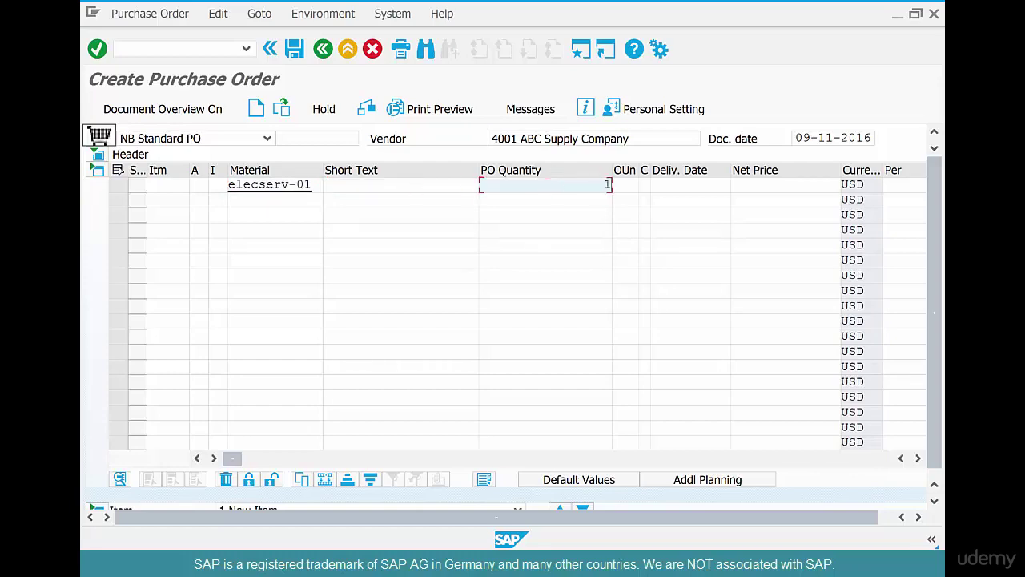
pyautogui.write('1')
pyautogui.press('Return')
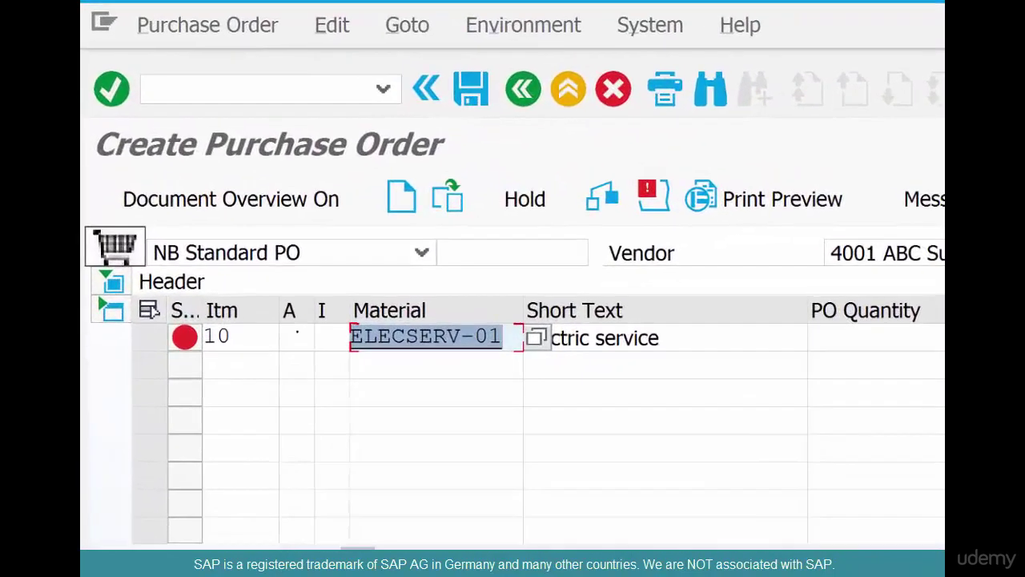
# Step: Give item 10 account assignment category K and cost center ADMIN-01, then view its conditions
pyautogui.click(307, 353)
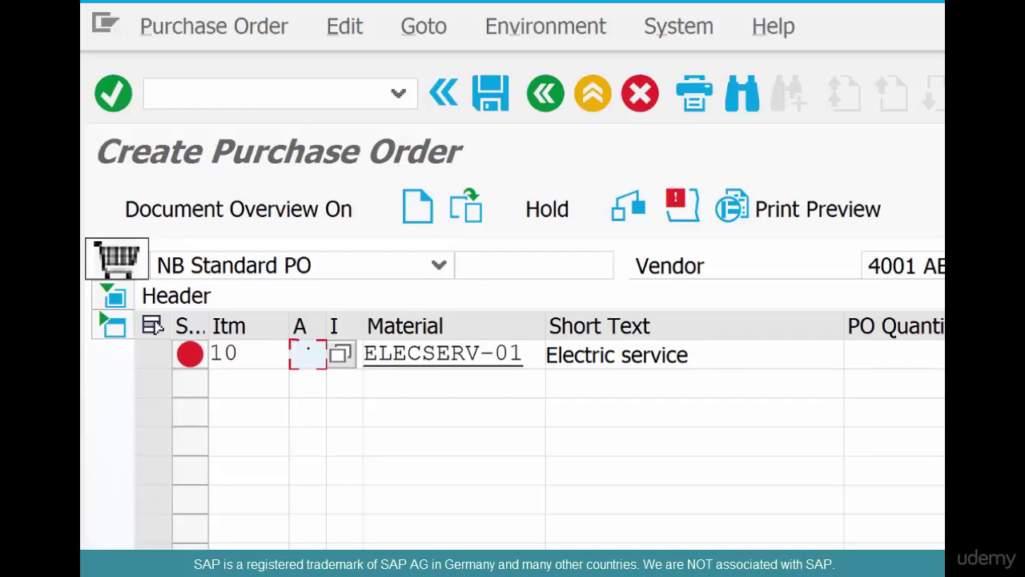
pyautogui.write('K')
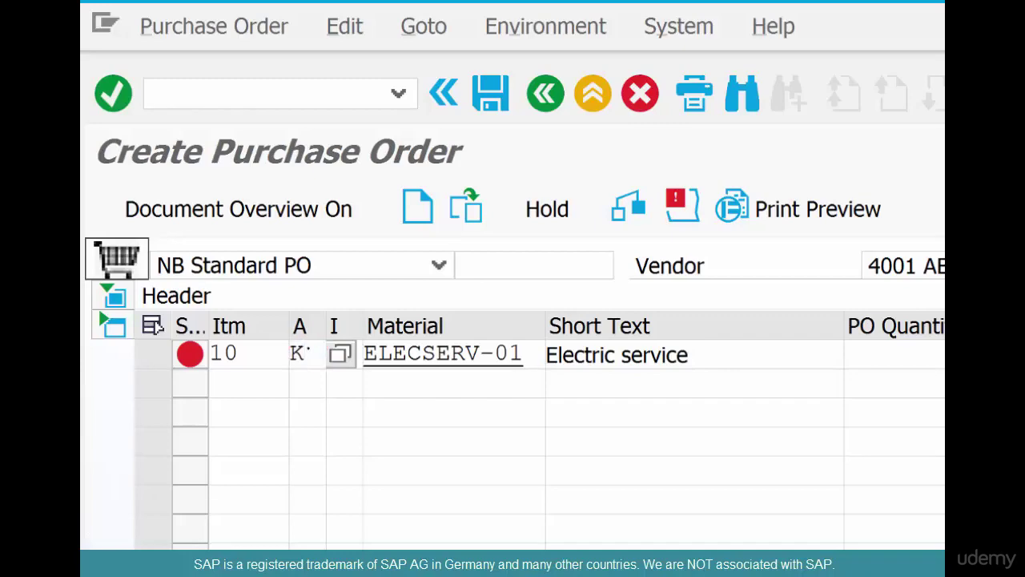
pyautogui.press('Return')
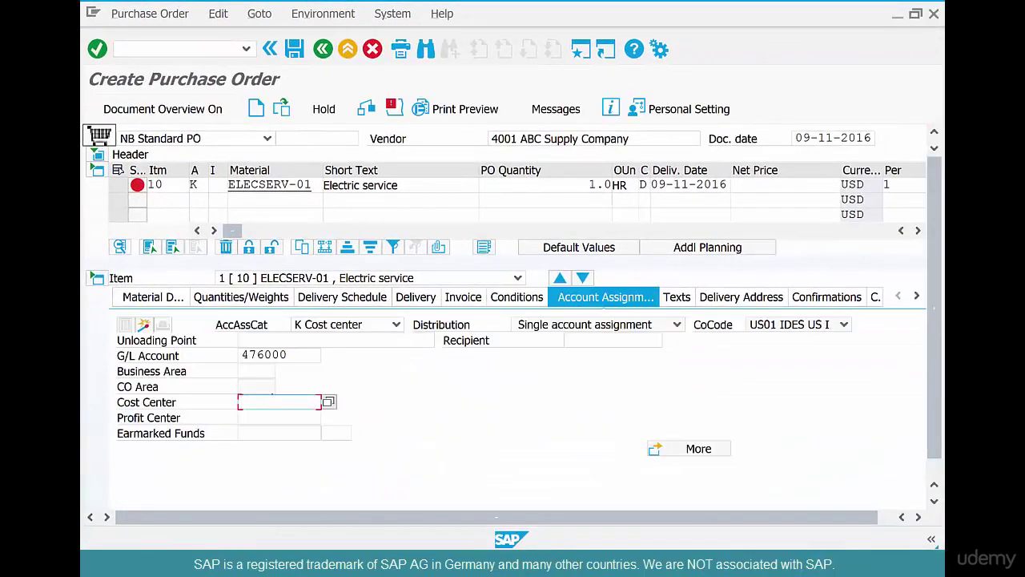
pyautogui.write('admin-01')
pyautogui.press('Return')
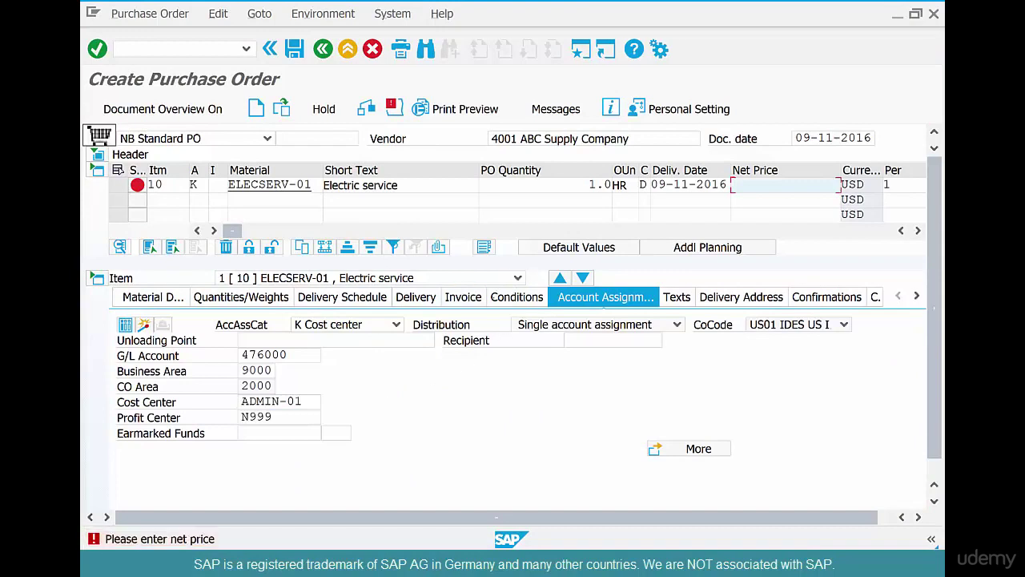
pyautogui.click(497, 302)
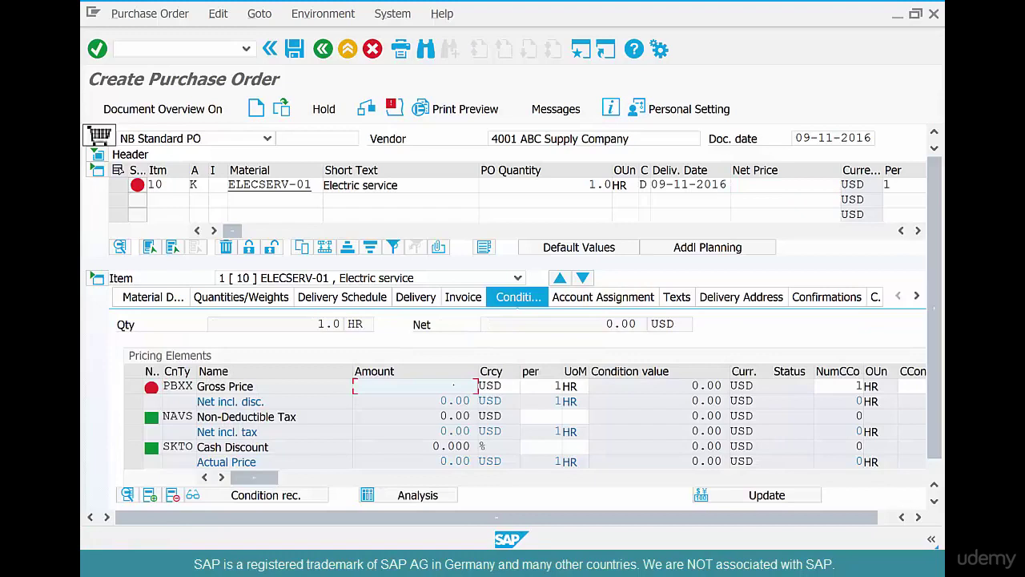
# Step: Enter a 20 USD gross price, accept the delivery date warning, and save the PO
pyautogui.write('20')
pyautogui.press('Return')
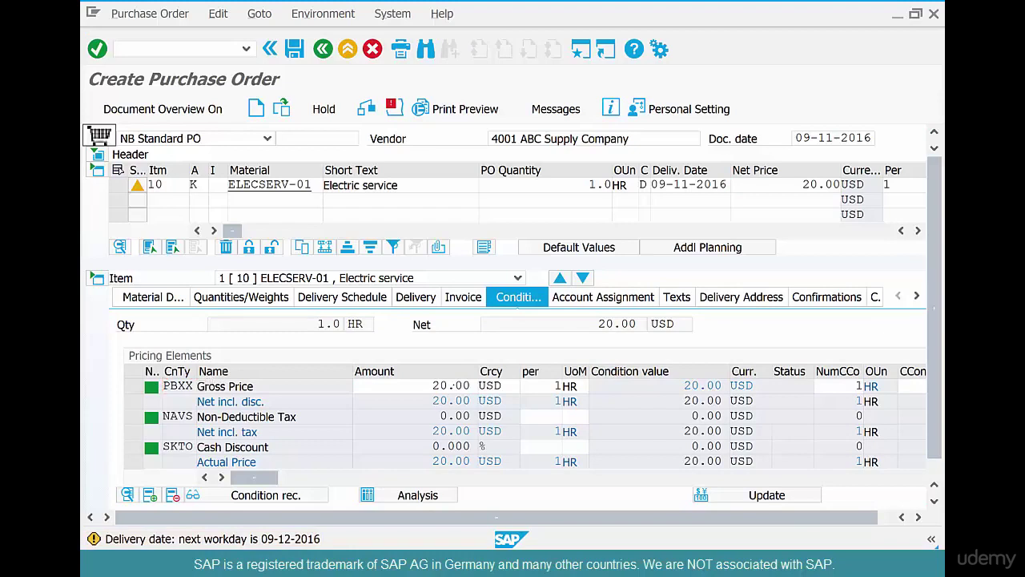
pyautogui.press('Return')
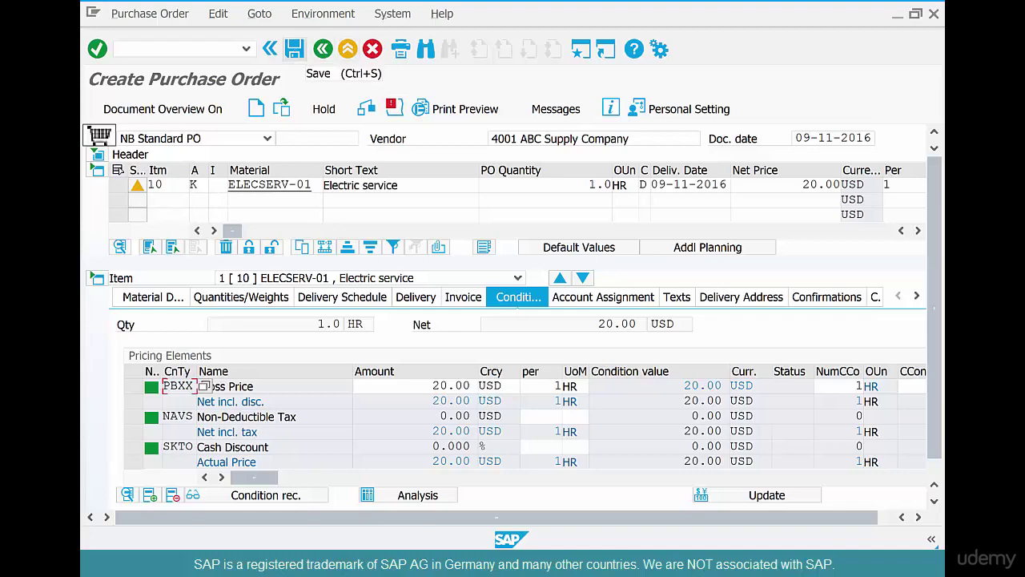
pyautogui.click(294, 49)
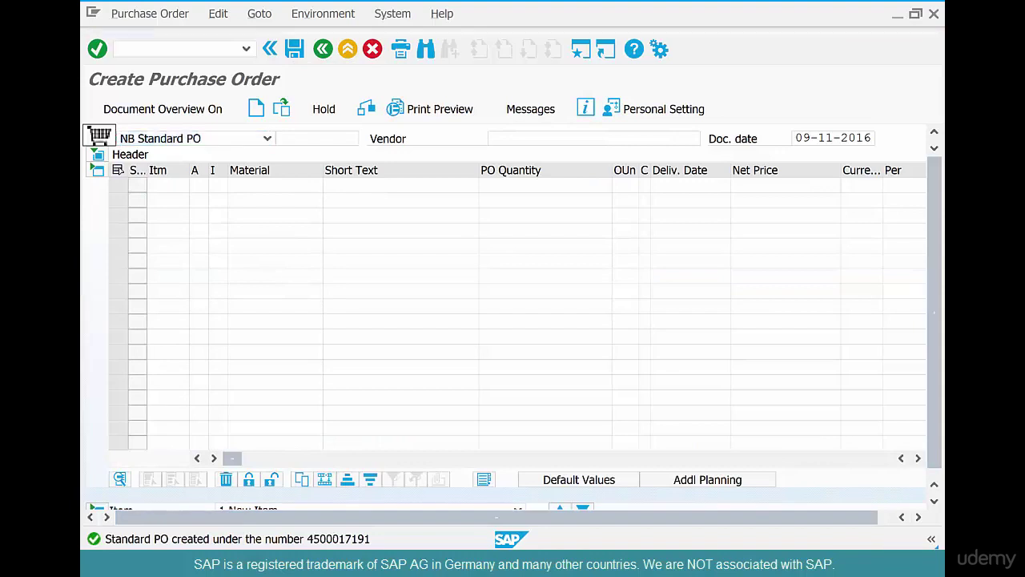
# Step: Copy the new PO number from the save message details and go back to Easy Access
pyautogui.press('F1')
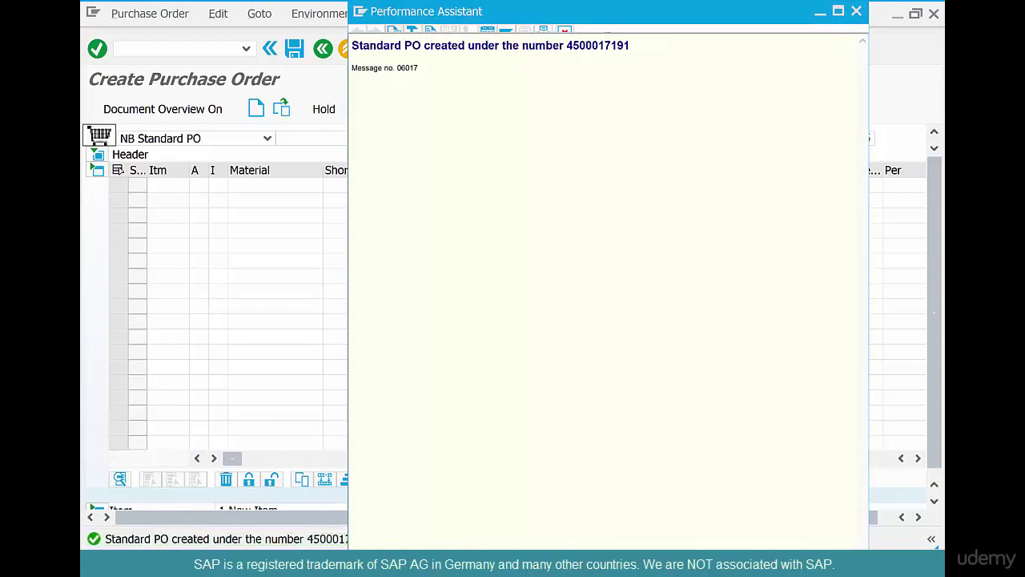
pyautogui.doubleClick(597, 45)
pyautogui.hotkey('ctrl', 'c')
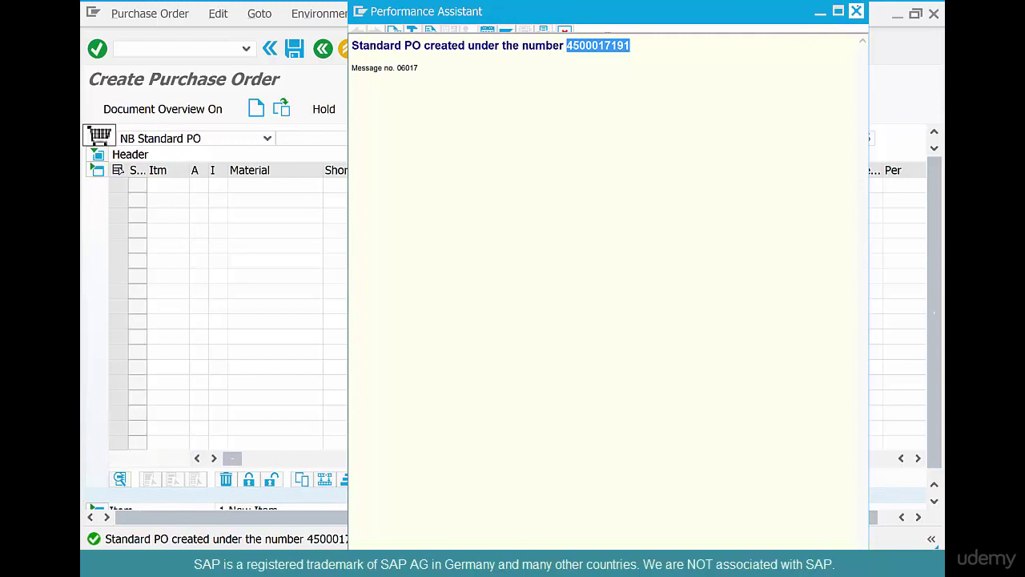
pyautogui.click(856, 11)
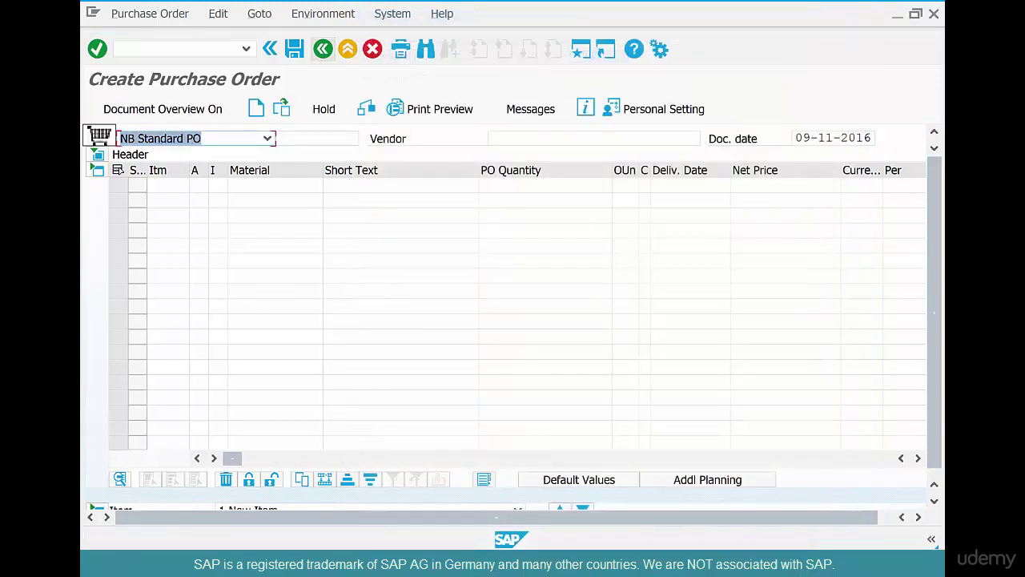
pyautogui.click(323, 49)
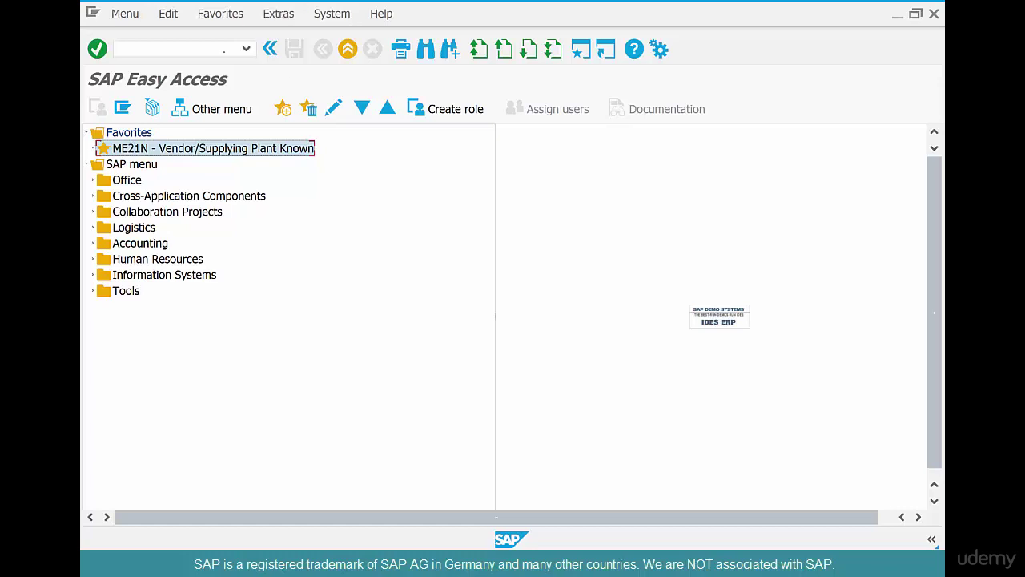
# Step: Start MIGO for goods receipt and paste in the new purchase order number
pyautogui.click(161, 49)
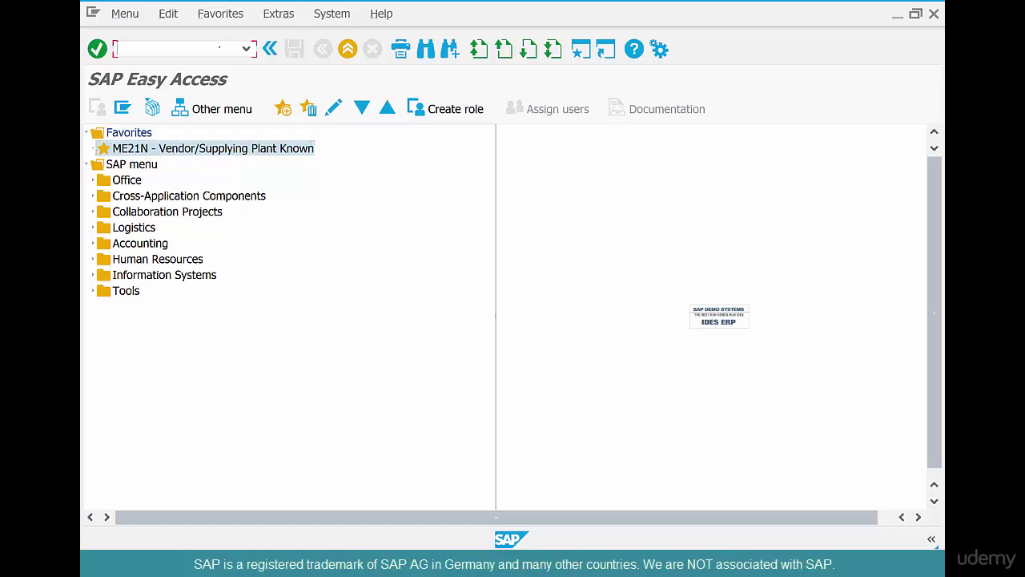
pyautogui.write('migo')
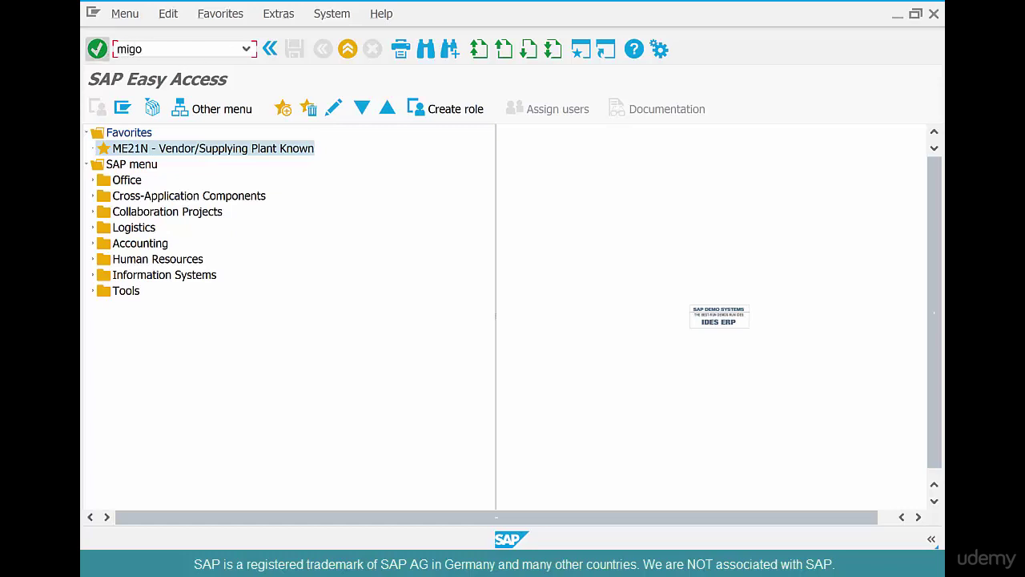
pyautogui.press('Return')
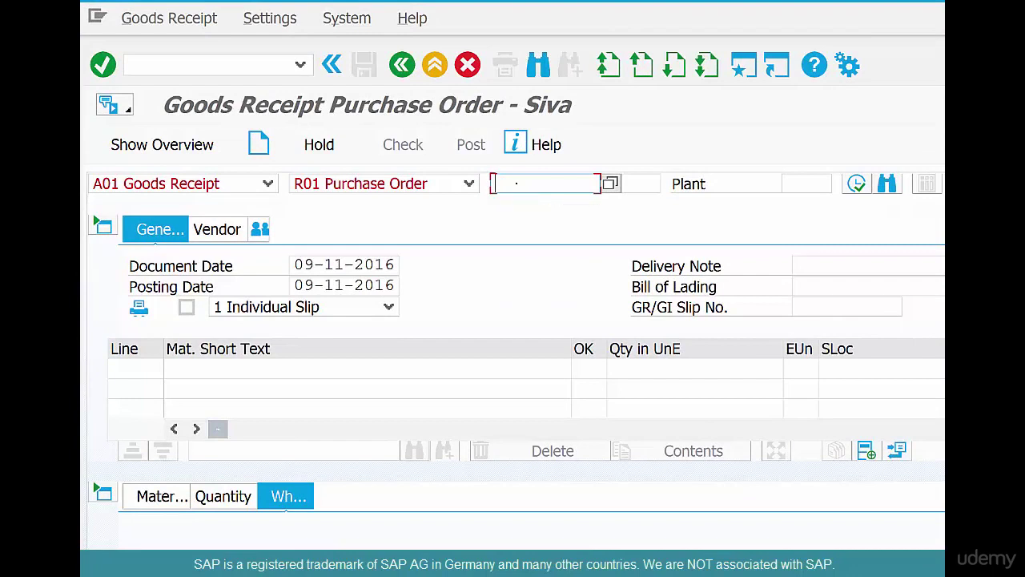
pyautogui.hotkey('ctrl', 'v')
# Step: Load the purchase order and show quantity details for its Electric service line of 1.0 HR
pyautogui.press('Return')
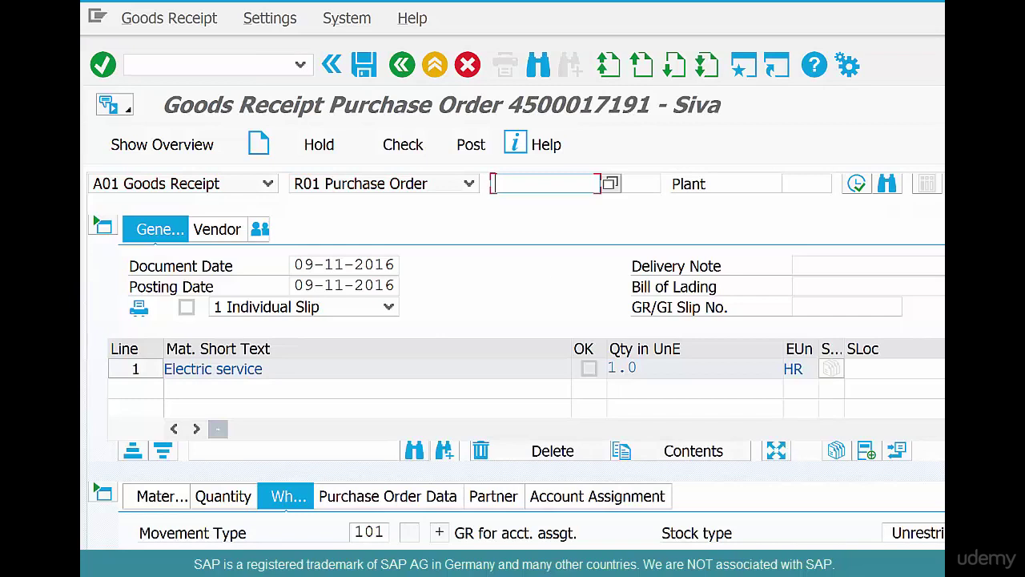
pyautogui.click(622, 368)
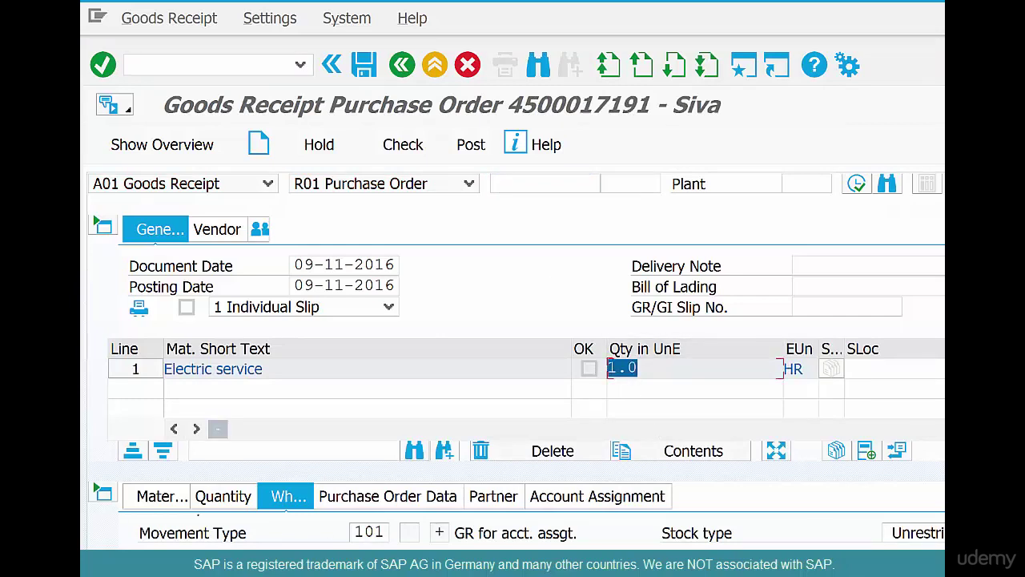
pyautogui.click(223, 496)
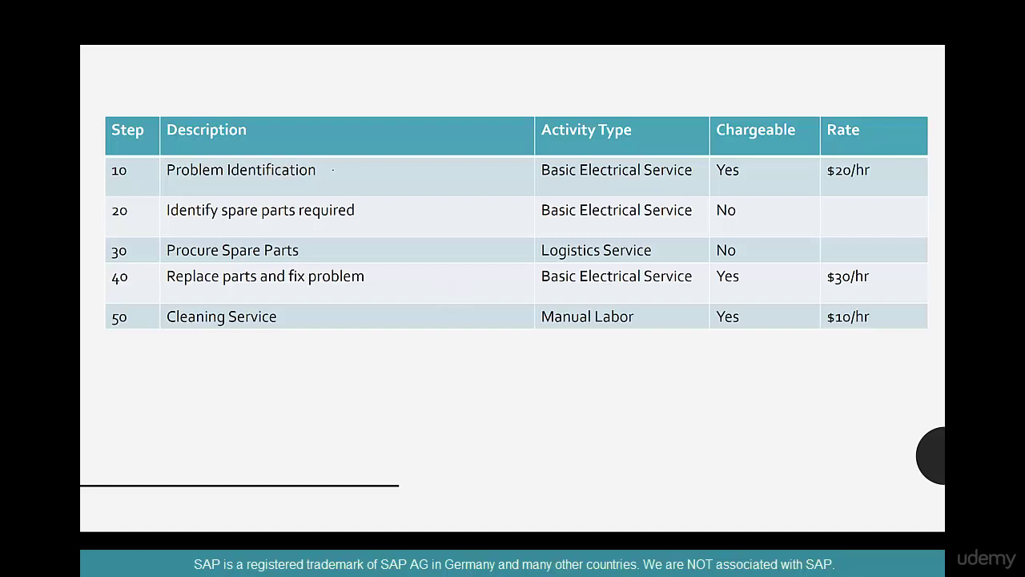
# Step: Draw a checkmark beside step 10 Problem Identification and underline its $20/hr rate
pyautogui.moveTo(331, 168); pyautogui.dragTo(367, 146)
pyautogui.moveTo(826, 181); pyautogui.dragTo(873, 180)
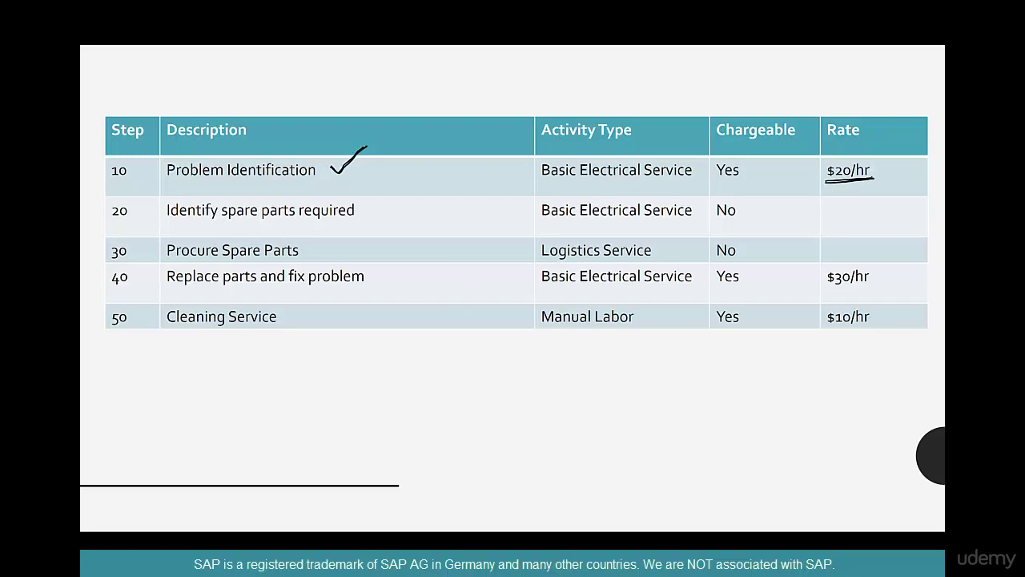